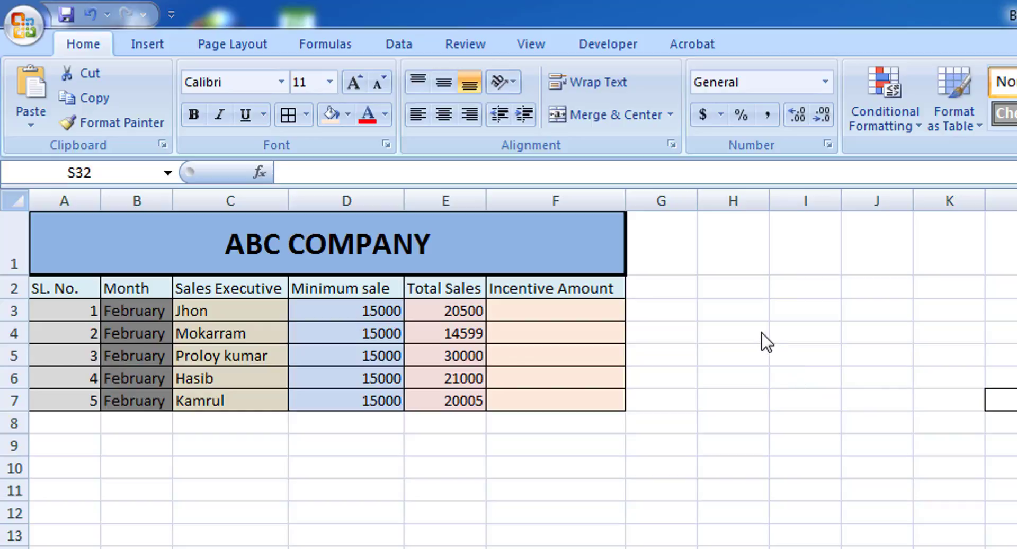
- Change the font colour of the February cells B3:B7 to white
{"action": "left_click", "coordinate": [134, 312]}
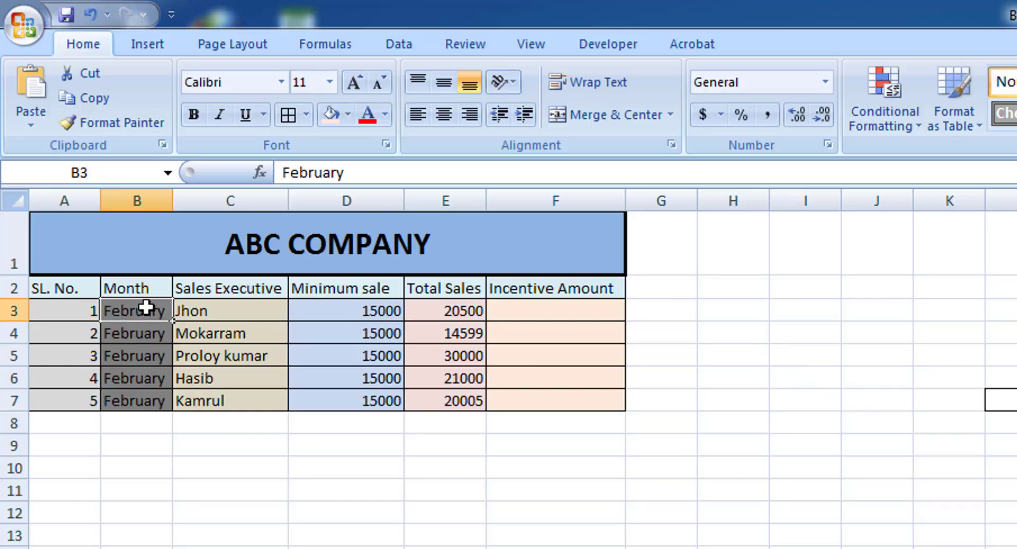
{"action": "left_click_drag", "start_coordinate": [143, 318], "coordinate": [136, 403]}
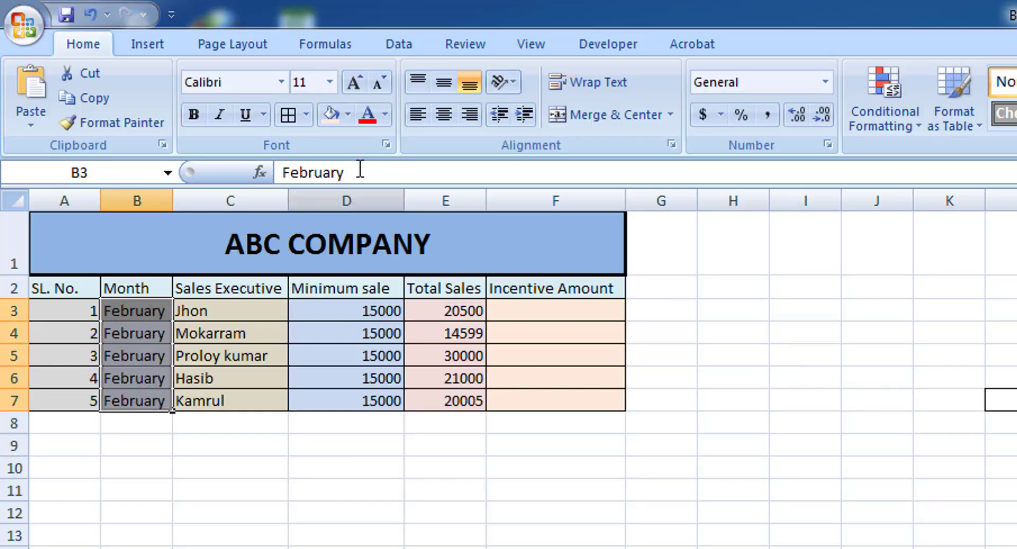
{"action": "left_click", "coordinate": [384, 117]}
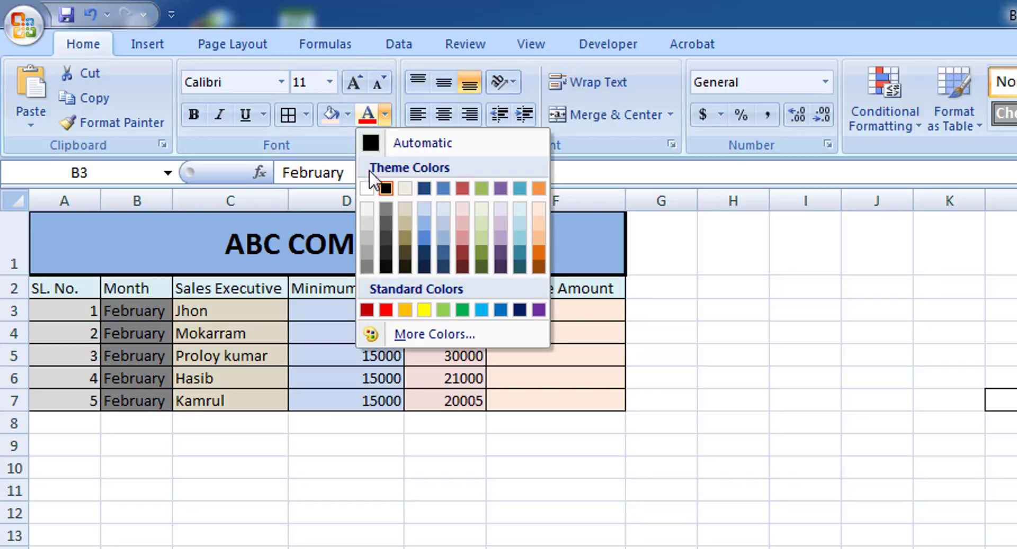
{"action": "left_click", "coordinate": [366, 189]}
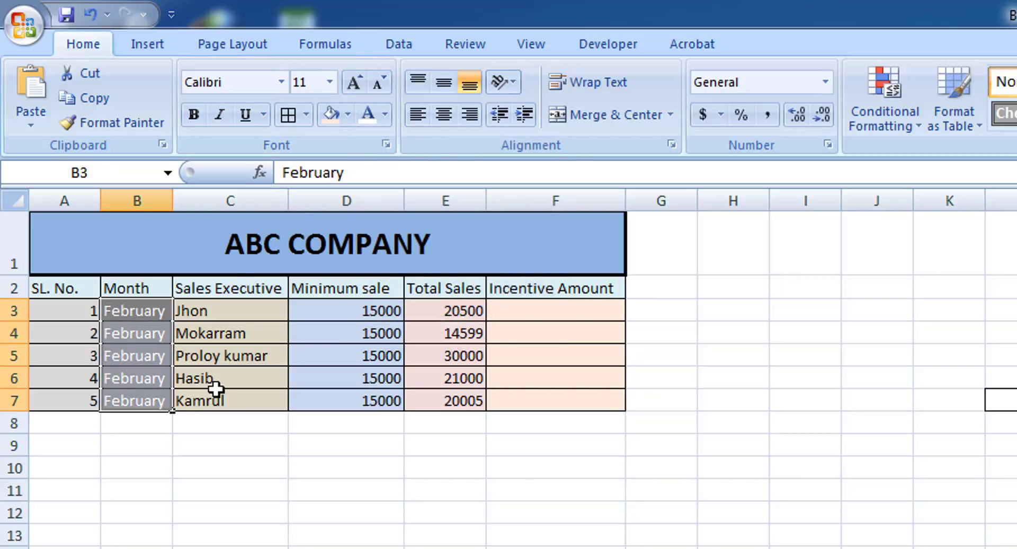
{"action": "left_click", "coordinate": [214, 348]}
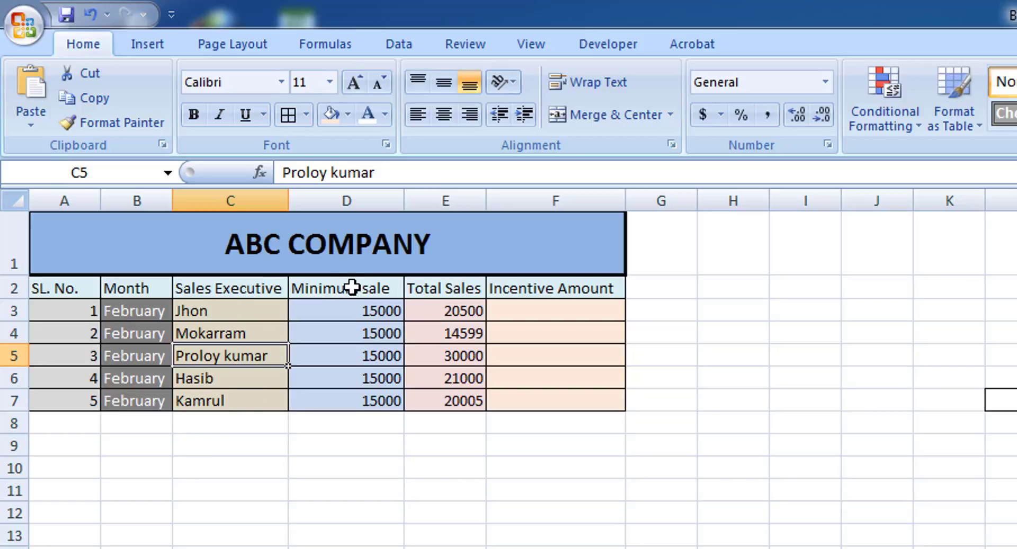
- Rename header D2 to 'Minimum sale Target' and widen column D to fit it
{"action": "left_click", "coordinate": [378, 287]}
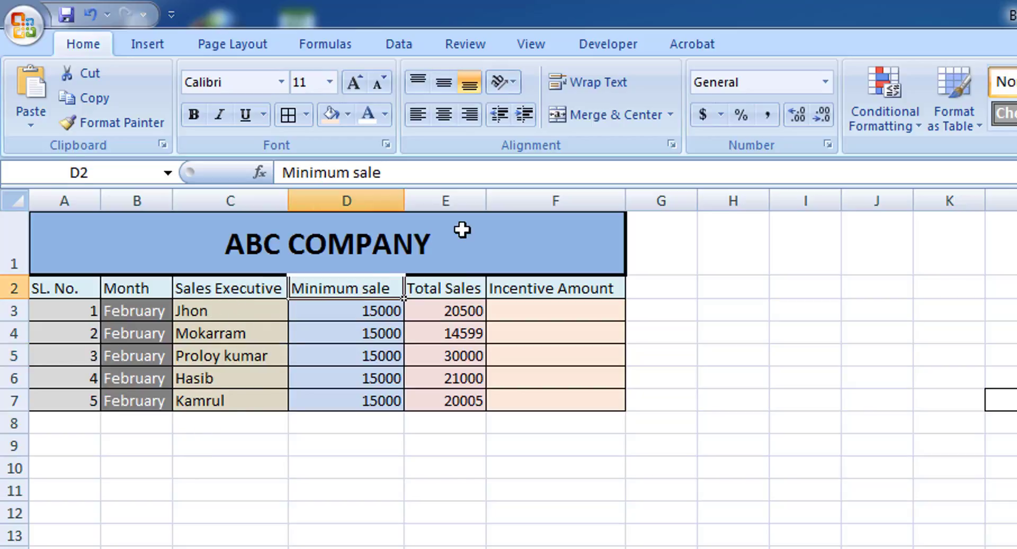
{"action": "left_click", "coordinate": [414, 172]}
{"action": "left_click", "coordinate": [414, 172]}
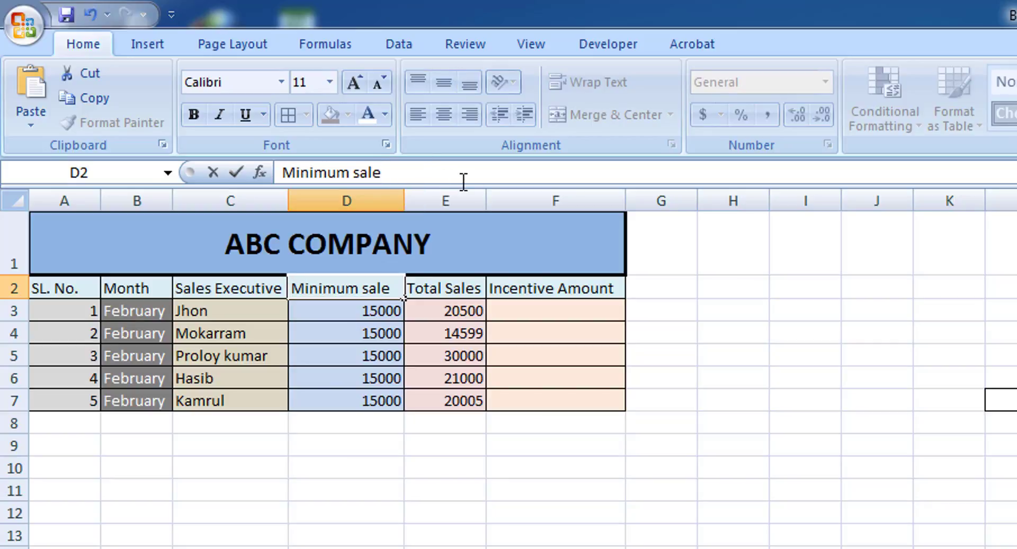
{"action": "type", "text": "t"}
{"action": "key", "text": "BackSpace"}
{"action": "type", "text": "Tar"}
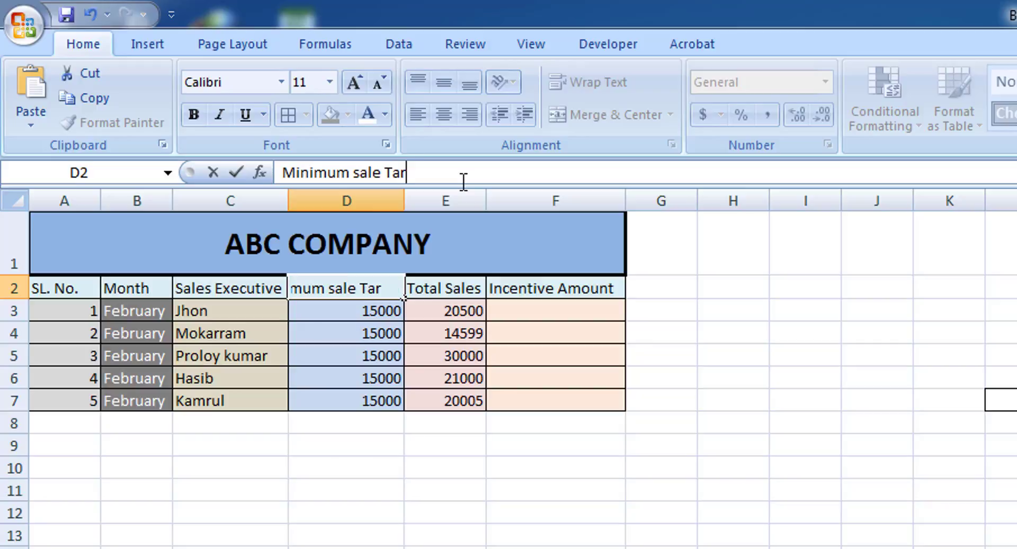
{"action": "type", "text": "get"}
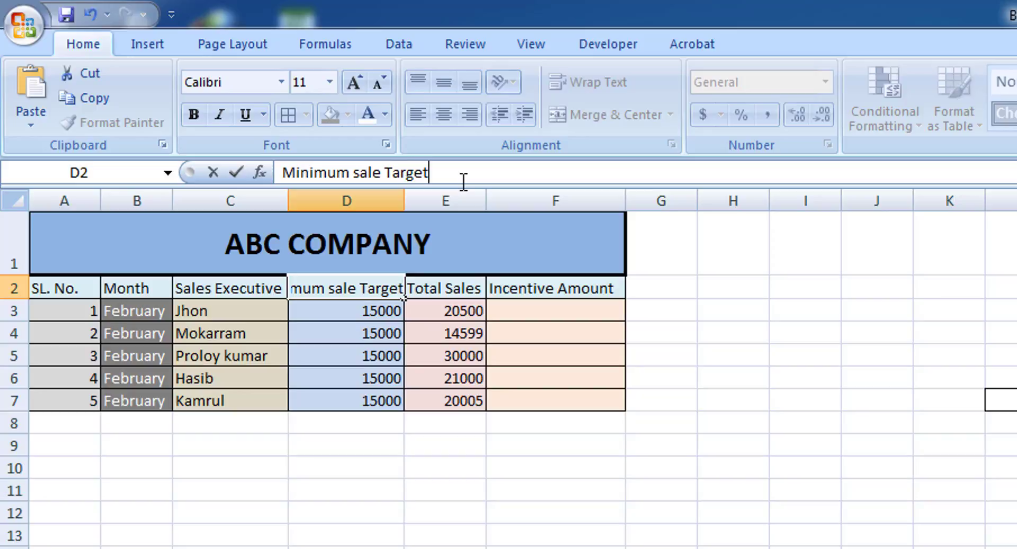
{"action": "key", "text": "Return"}
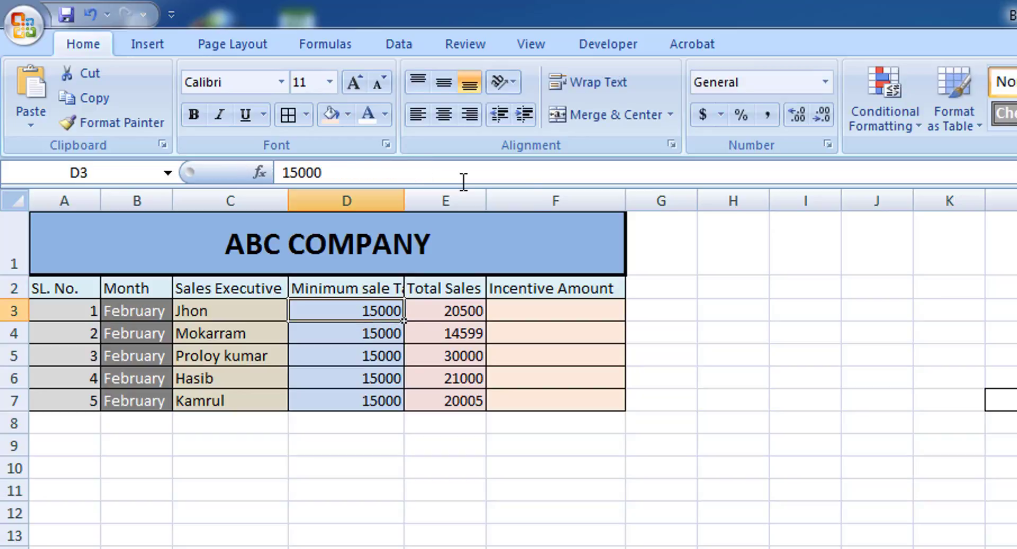
{"action": "left_click_drag", "start_coordinate": [400, 206], "coordinate": [445, 203]}
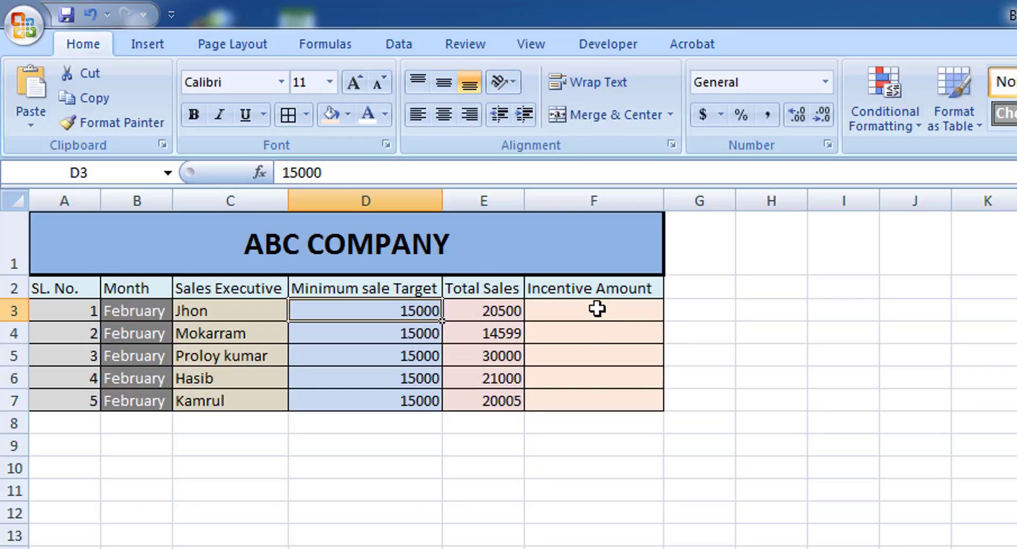
- Enter =IF(E3>D3,7%*E3,"Not Applicable") in F3, giving 1435
{"action": "left_click", "coordinate": [597, 308]}
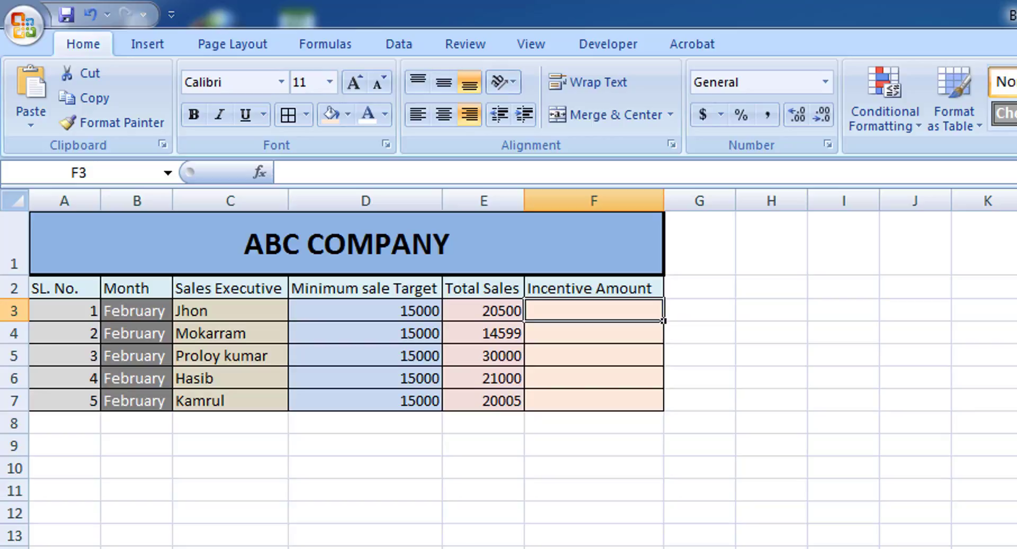
{"action": "type", "text": "="}
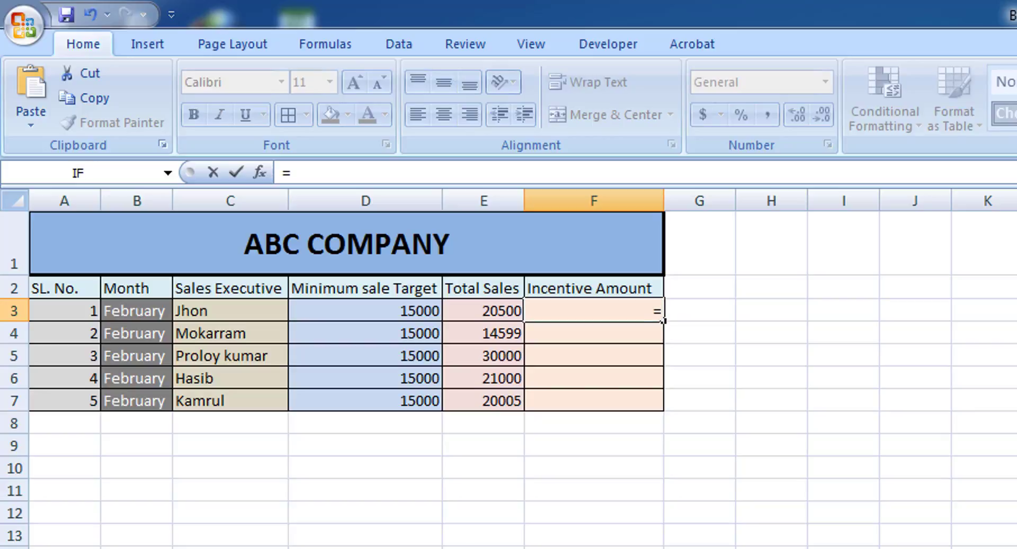
{"action": "type", "text": "if"}
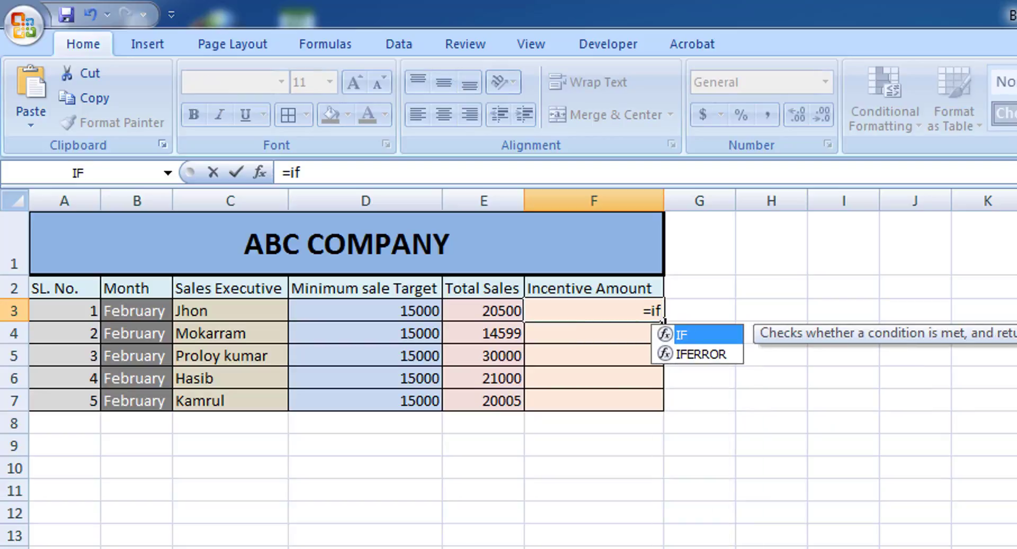
{"action": "type", "text": "("}
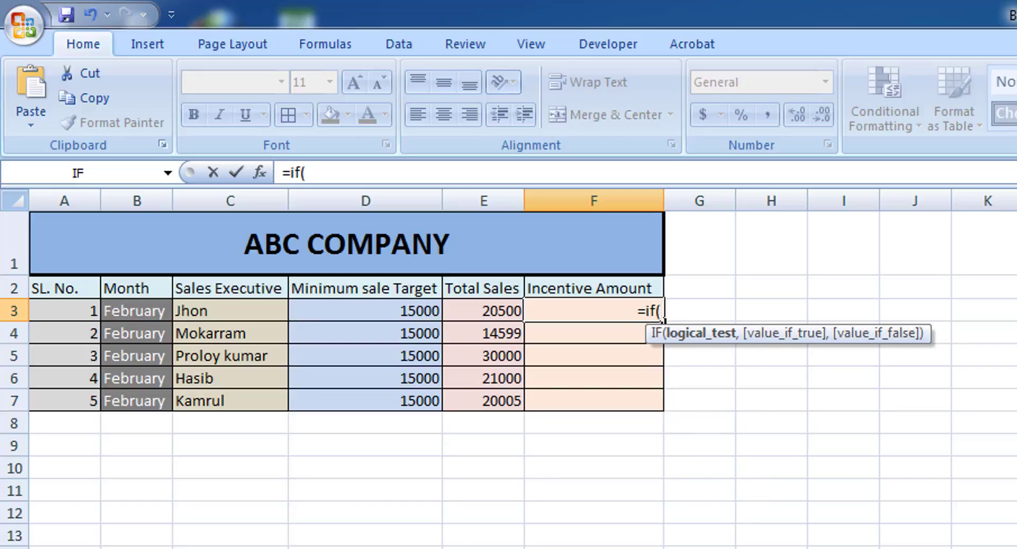
{"action": "left_click", "coordinate": [509, 317]}
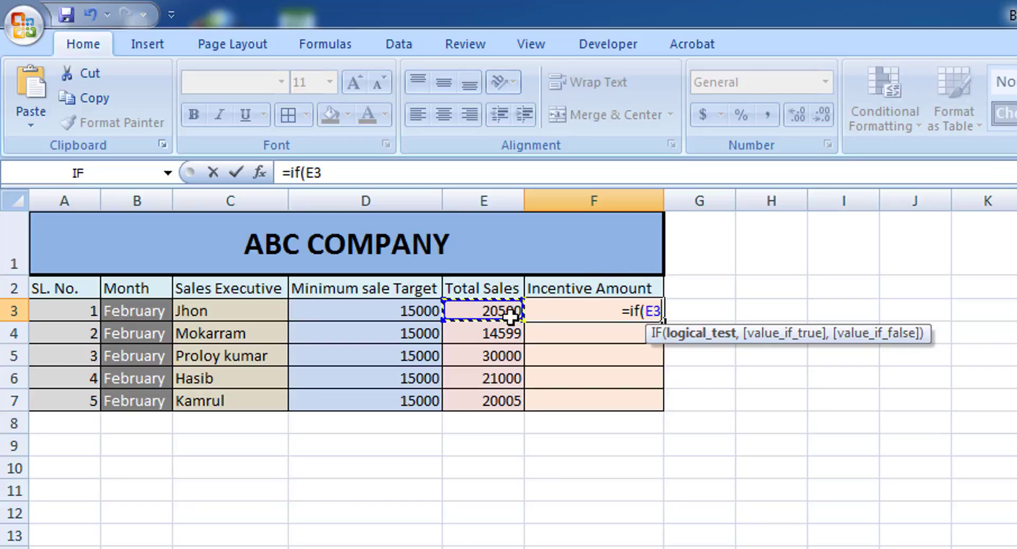
{"action": "type", "text": ">"}
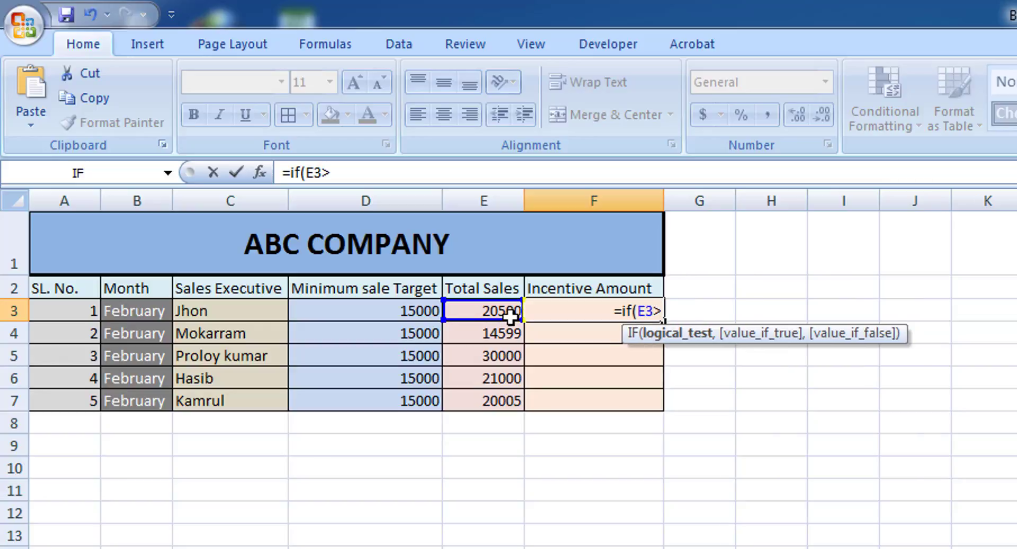
{"action": "left_click", "coordinate": [413, 316]}
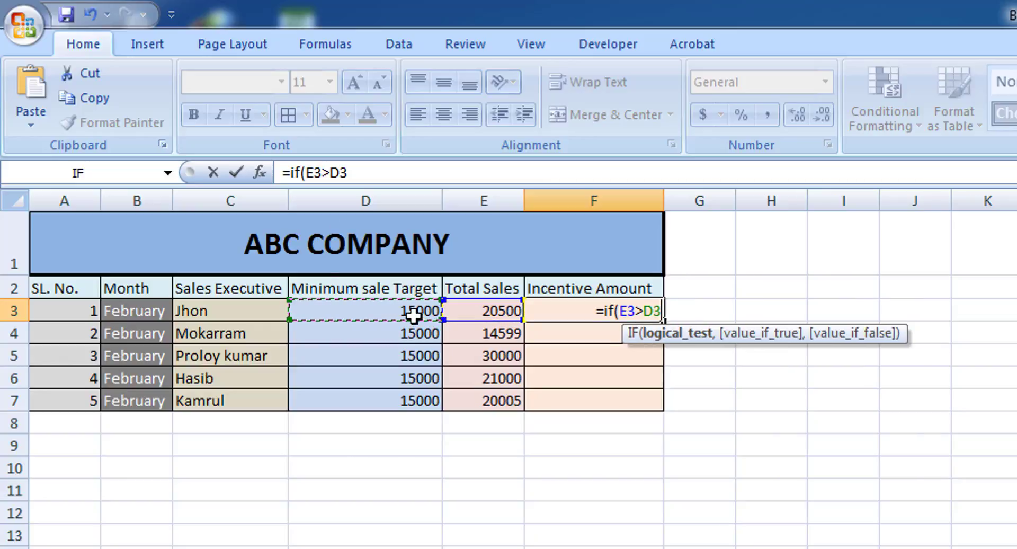
{"action": "type", "text": ","}
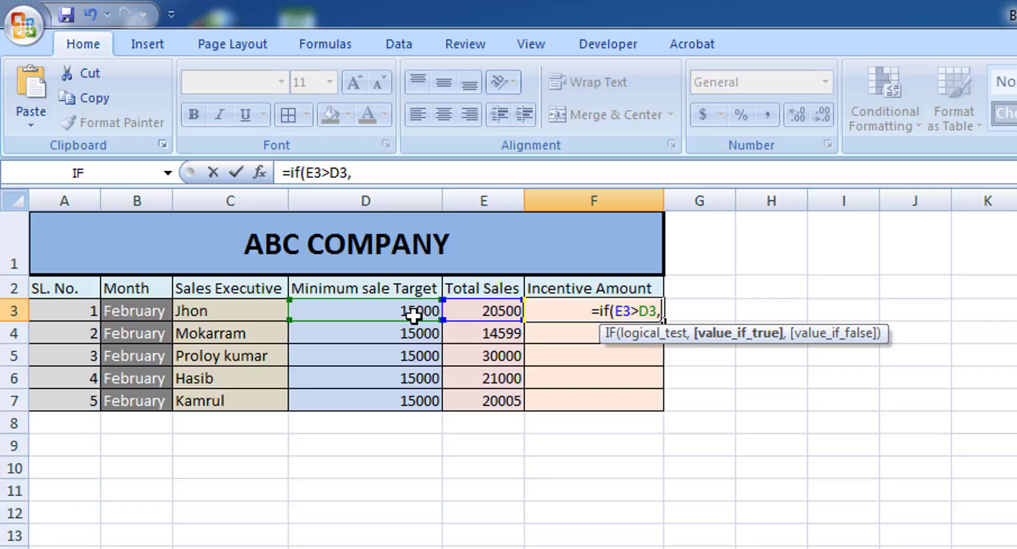
{"action": "type", "text": "7"}
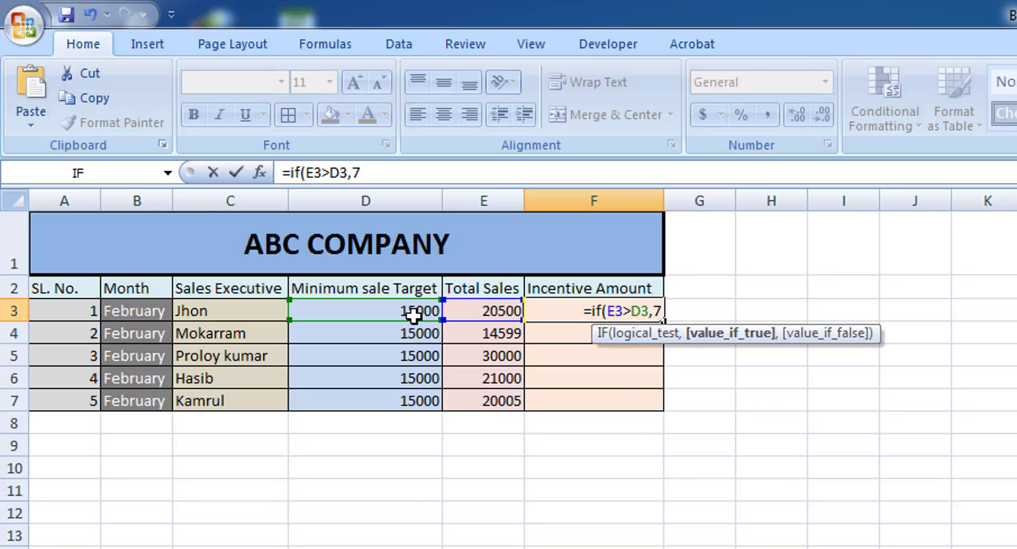
{"action": "type", "text": "%"}
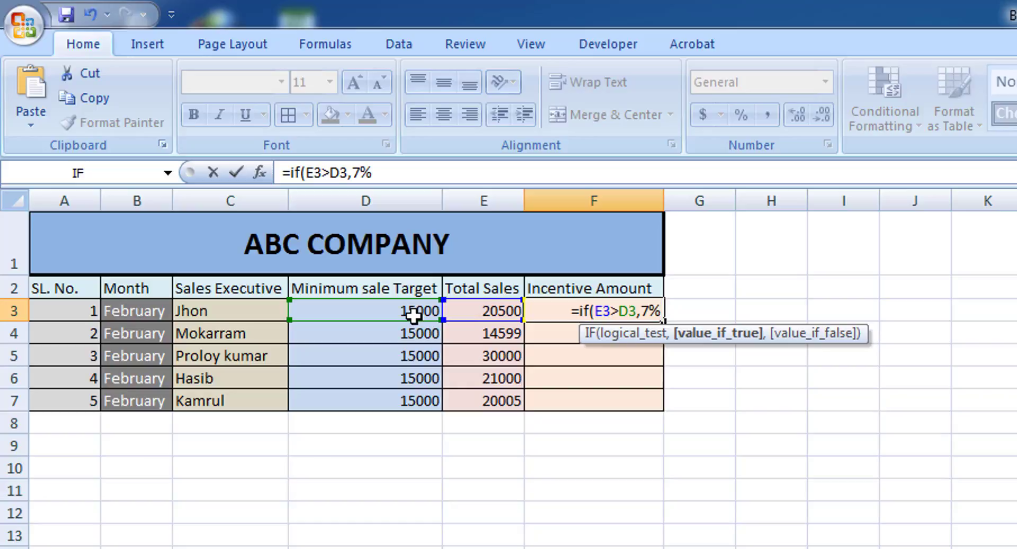
{"action": "type", "text": "*"}
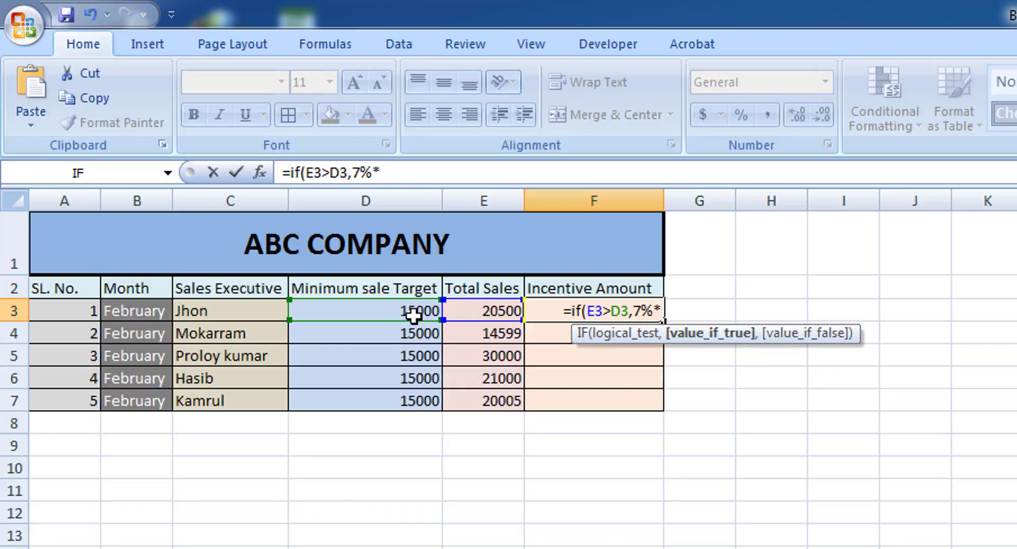
{"action": "left_click", "coordinate": [506, 312]}
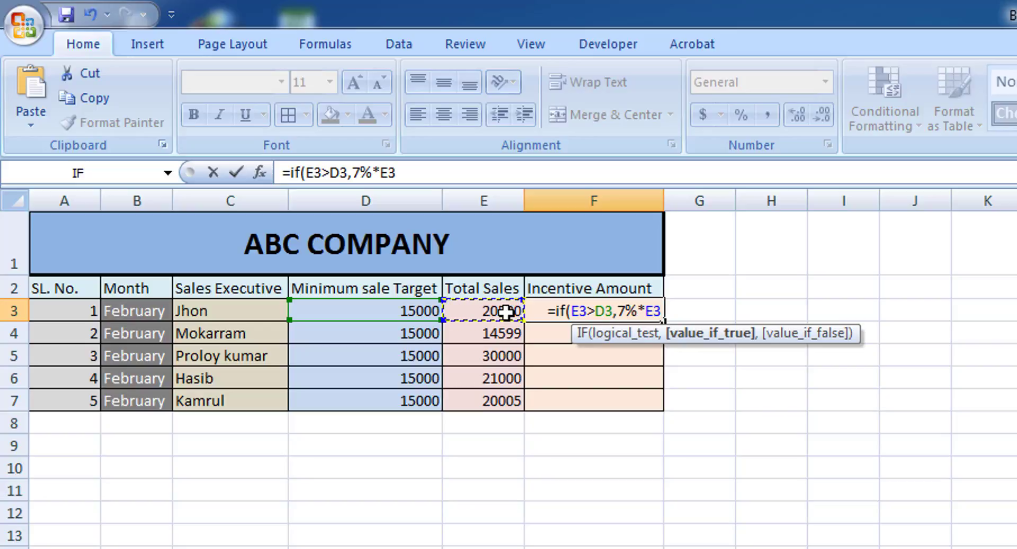
{"action": "type", "text": ","}
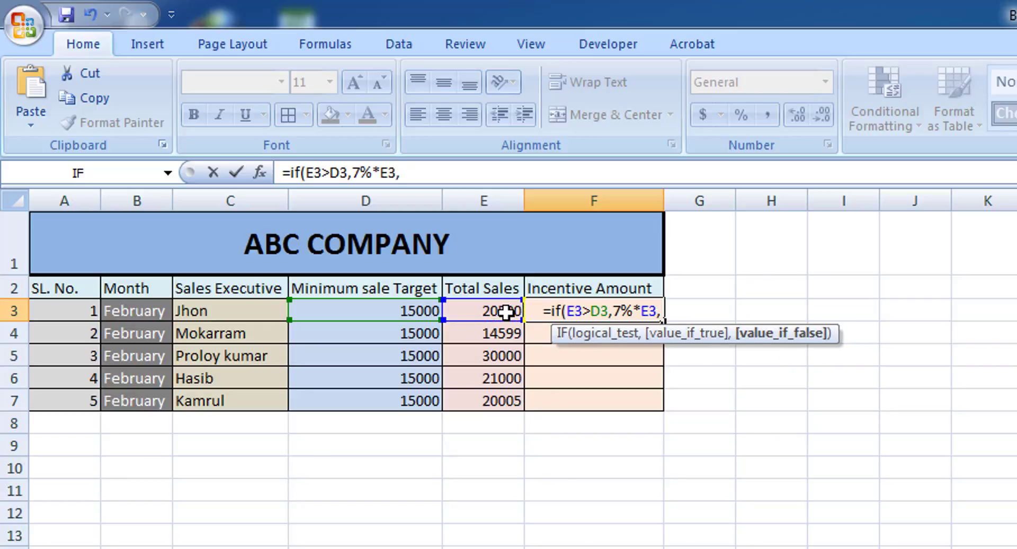
{"action": "type", "text": "\""}
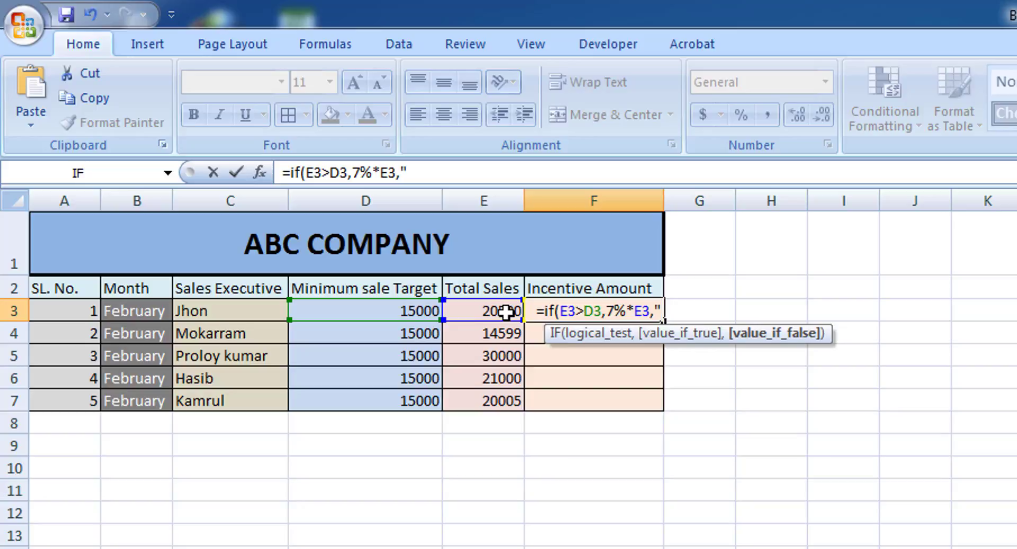
{"action": "type", "text": "Not"}
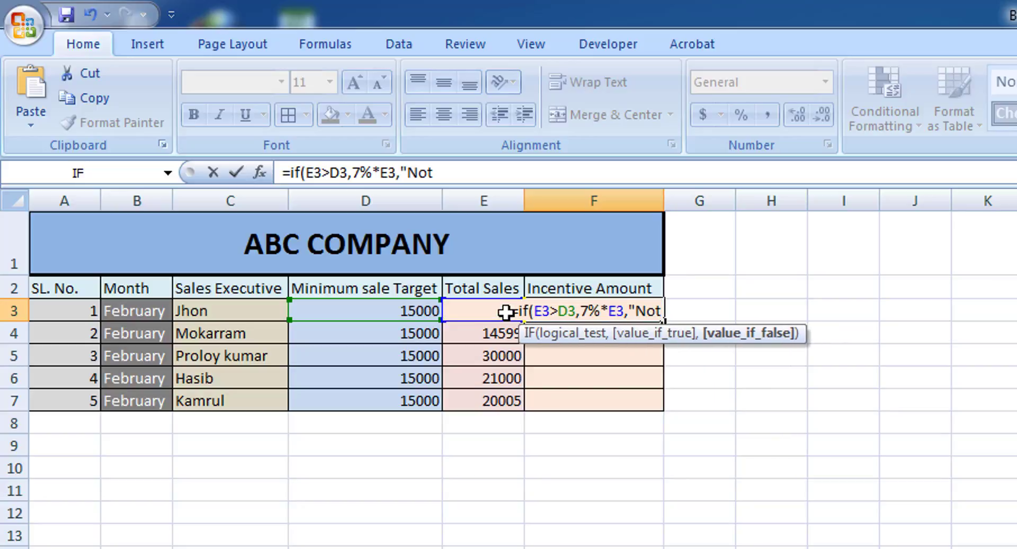
{"action": "type", "text": " App"}
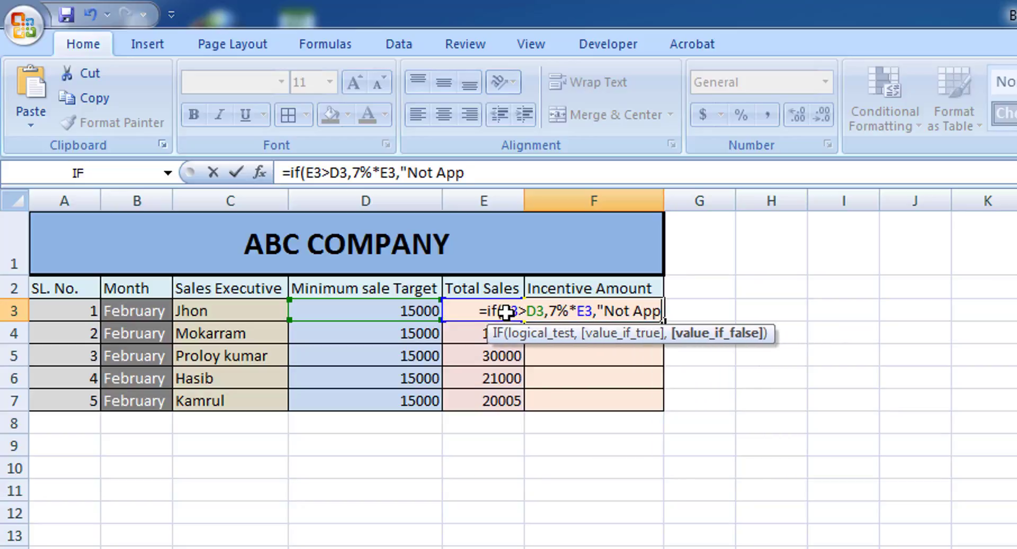
{"action": "type", "text": "licabl"}
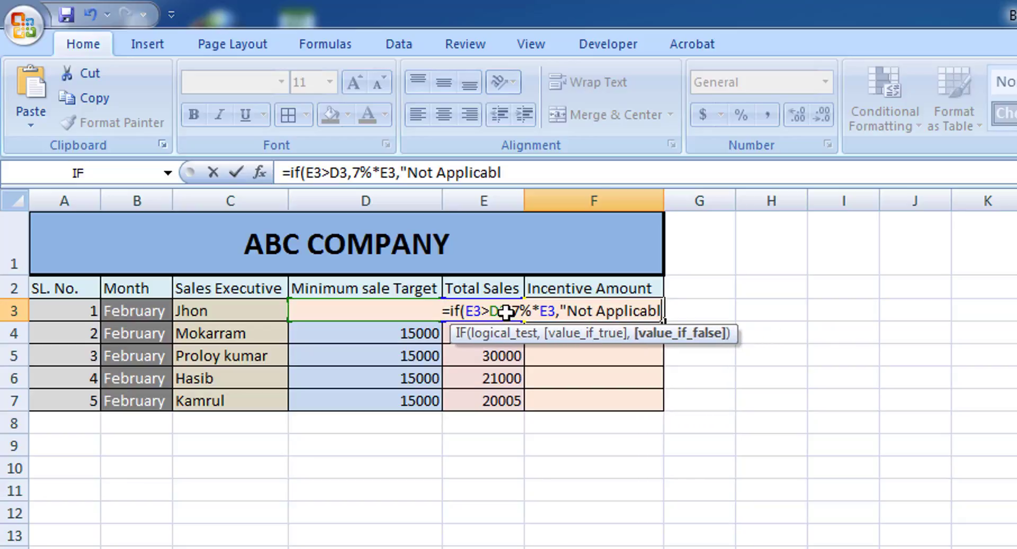
{"action": "type", "text": "e\""}
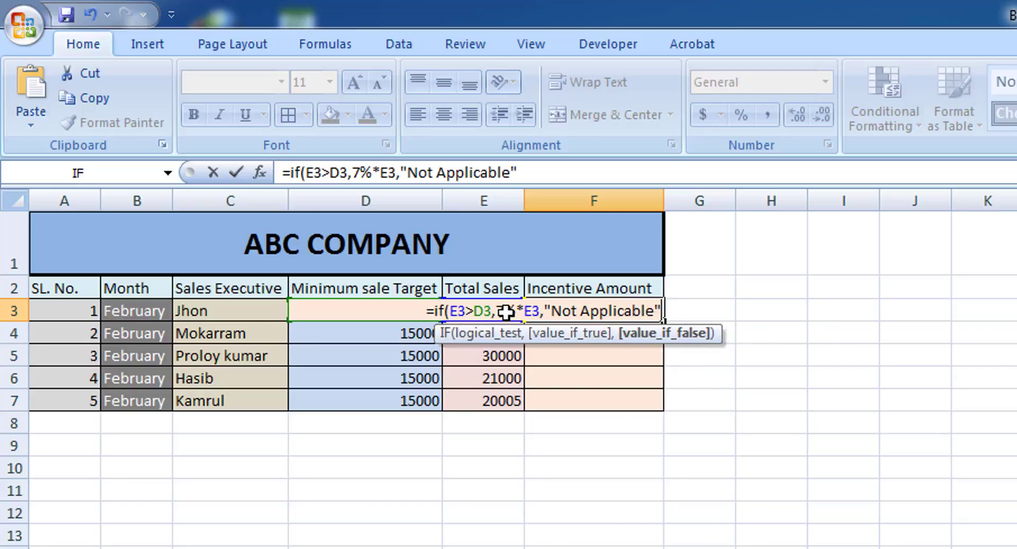
{"action": "type", "text": ")"}
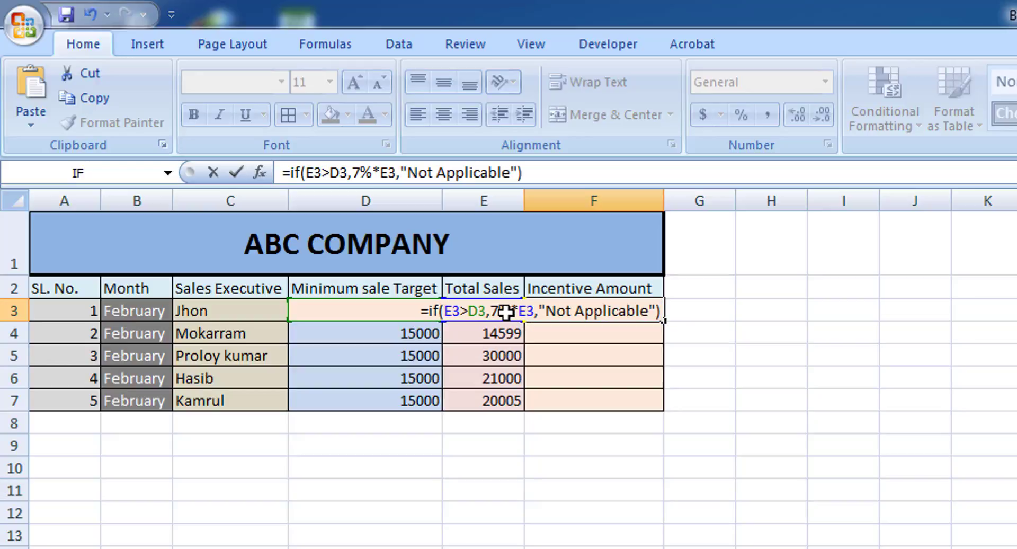
{"action": "key", "text": "Return"}
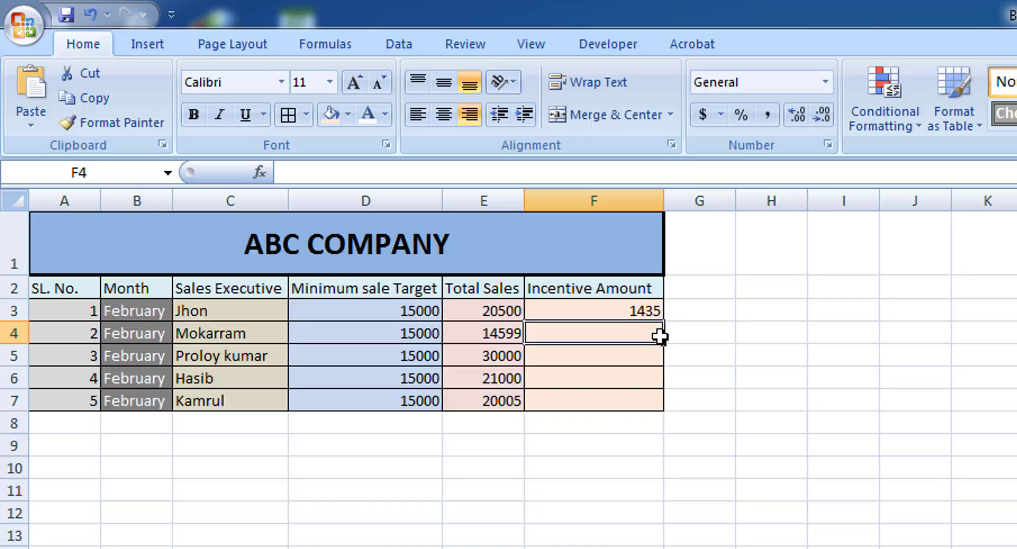
- Fill the F3 incentive formula down through F7
{"action": "left_click", "coordinate": [649, 307]}
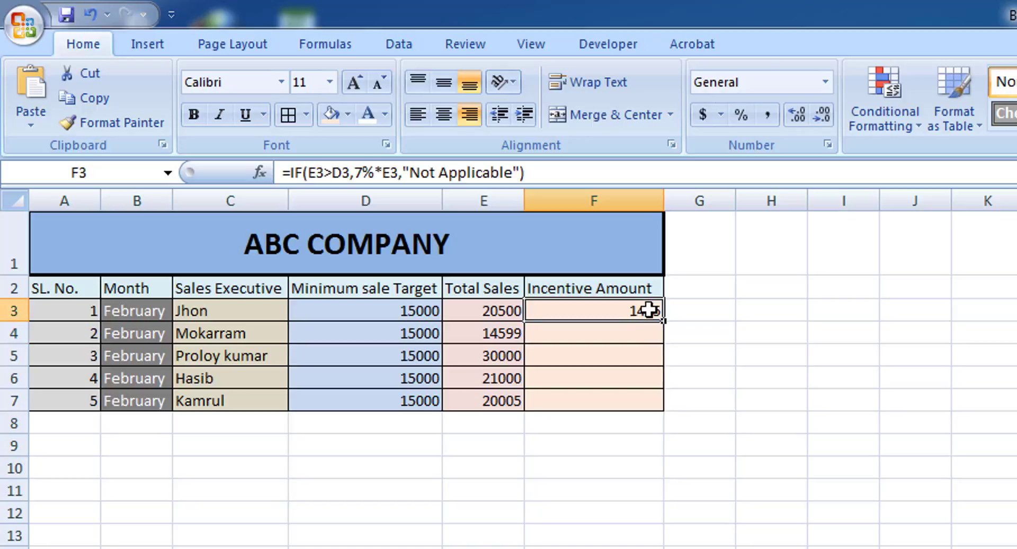
{"action": "left_click_drag", "start_coordinate": [664, 321], "coordinate": [655, 410]}
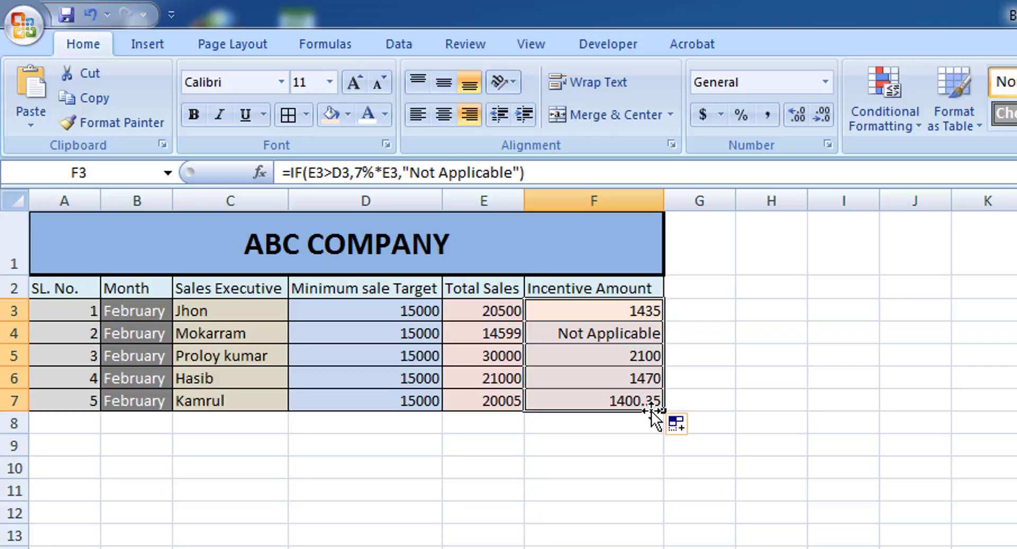
{"action": "left_click", "coordinate": [616, 337]}
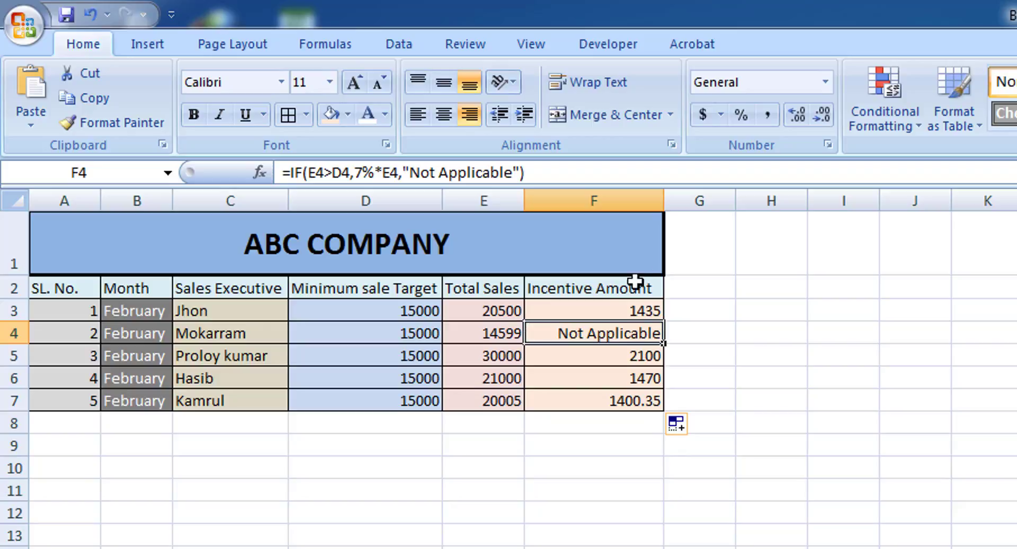
- Change Total Sales to 20000 in E3 and 15001 in E4
{"action": "left_click", "coordinate": [488, 311]}
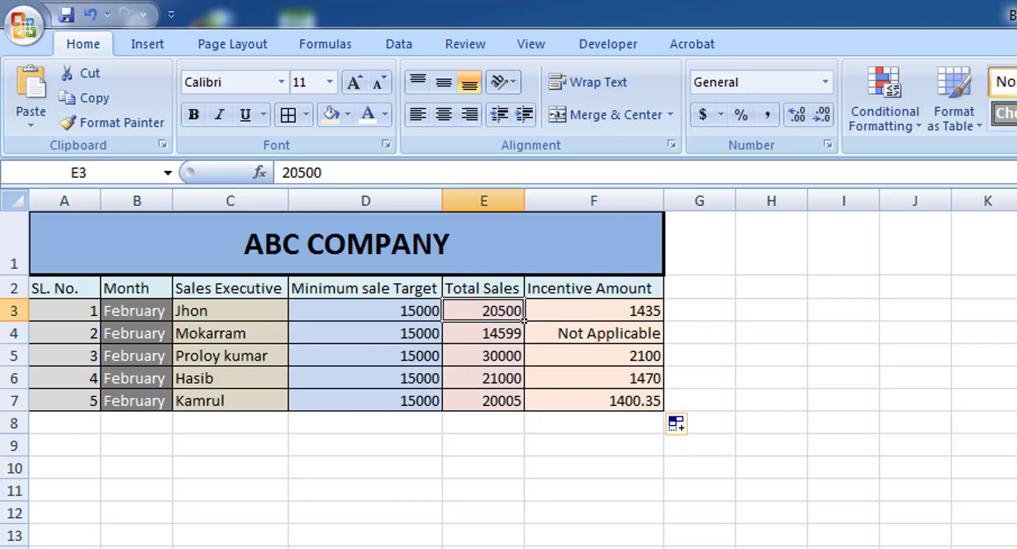
{"action": "type", "text": "2"}
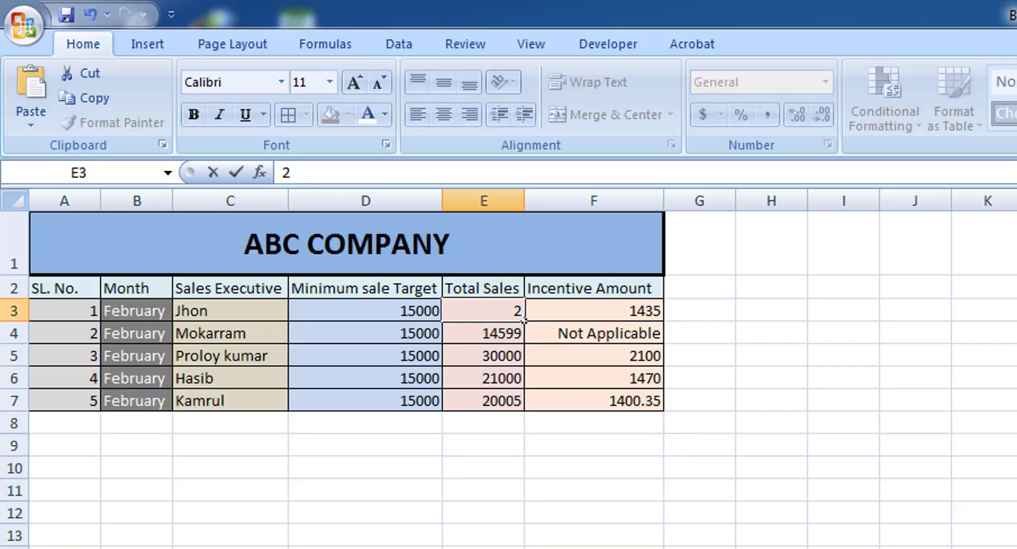
{"action": "type", "text": "0000"}
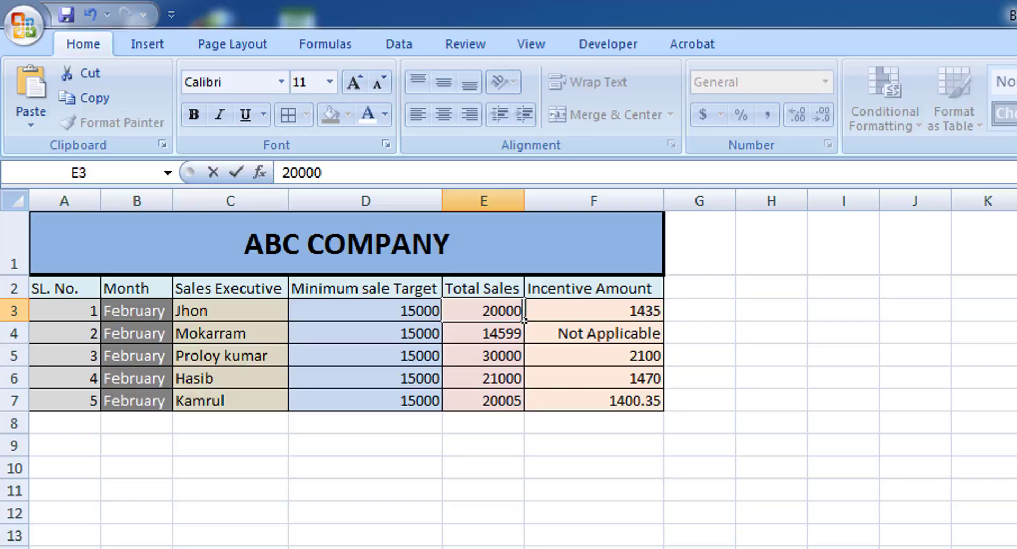
{"action": "key", "text": "Return"}
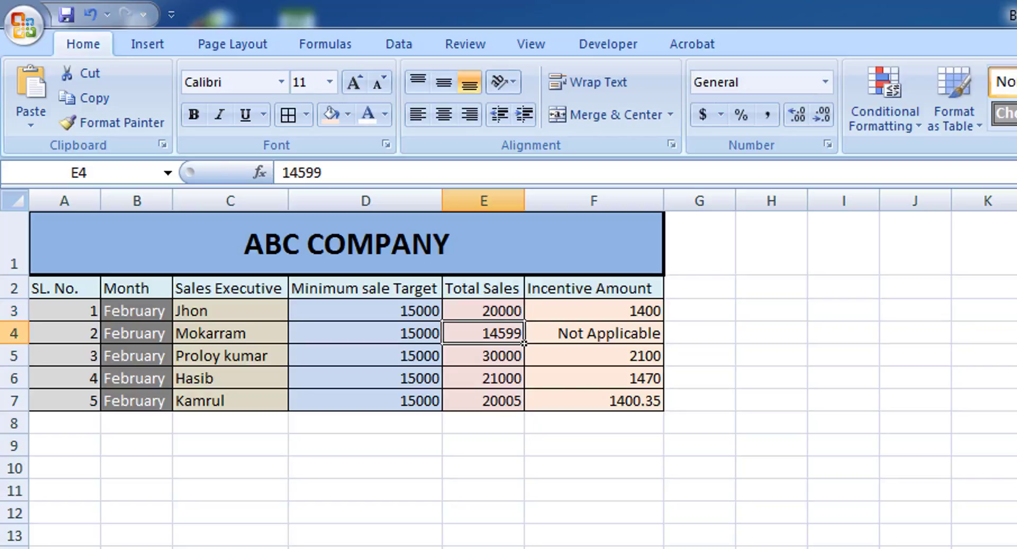
{"action": "key", "text": "BackSpace"}
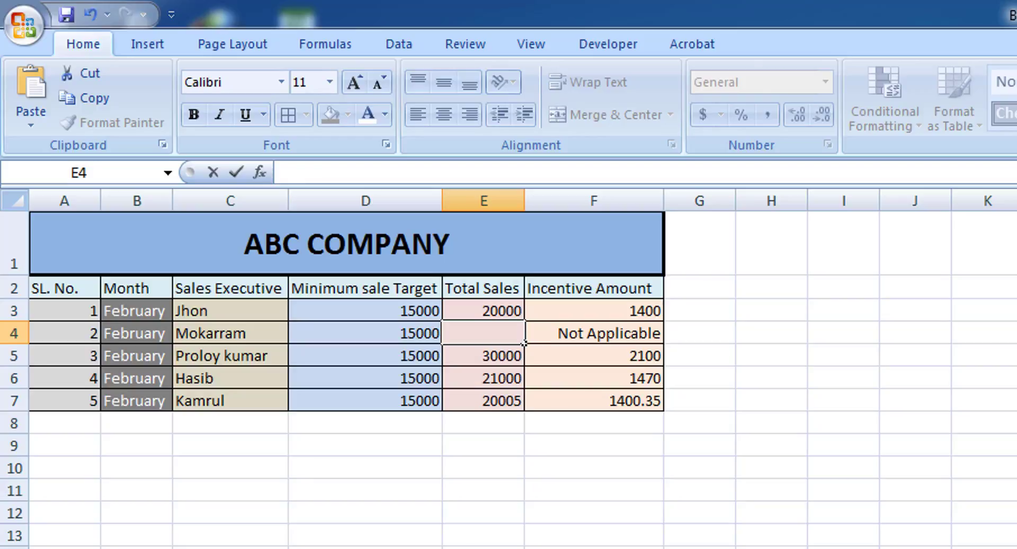
{"action": "type", "text": "150001"}
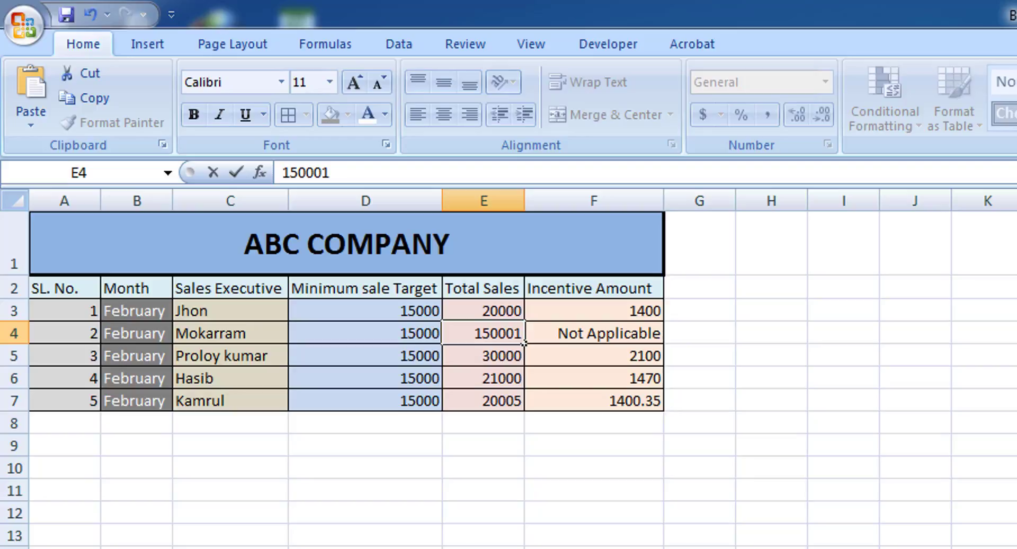
{"action": "key", "text": "BackSpace"}
{"action": "key", "text": "BackSpace"}
{"action": "type", "text": "1"}
{"action": "key", "text": "Return"}
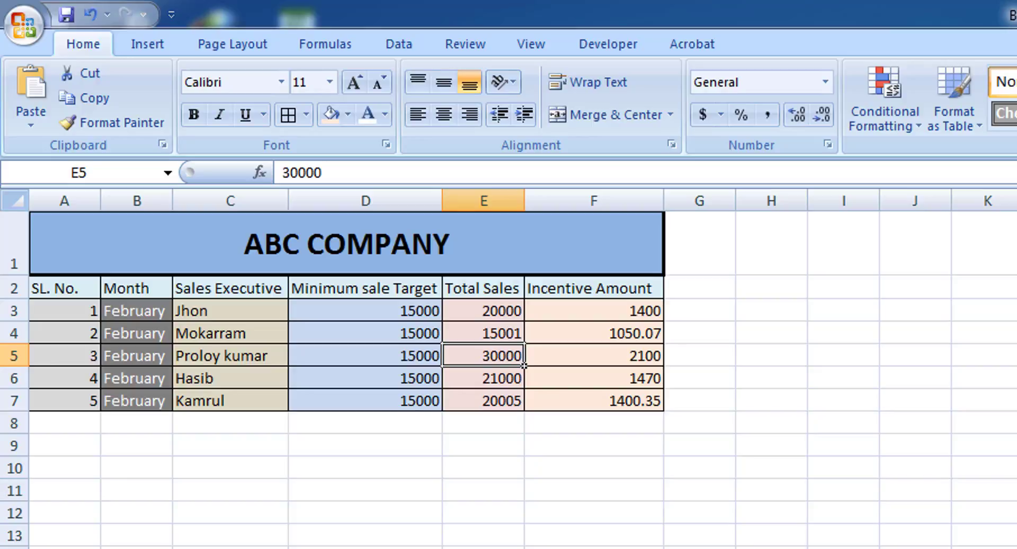
- Review the recalculated incentive formulas in F3 through F7
{"action": "left_click", "coordinate": [628, 307]}
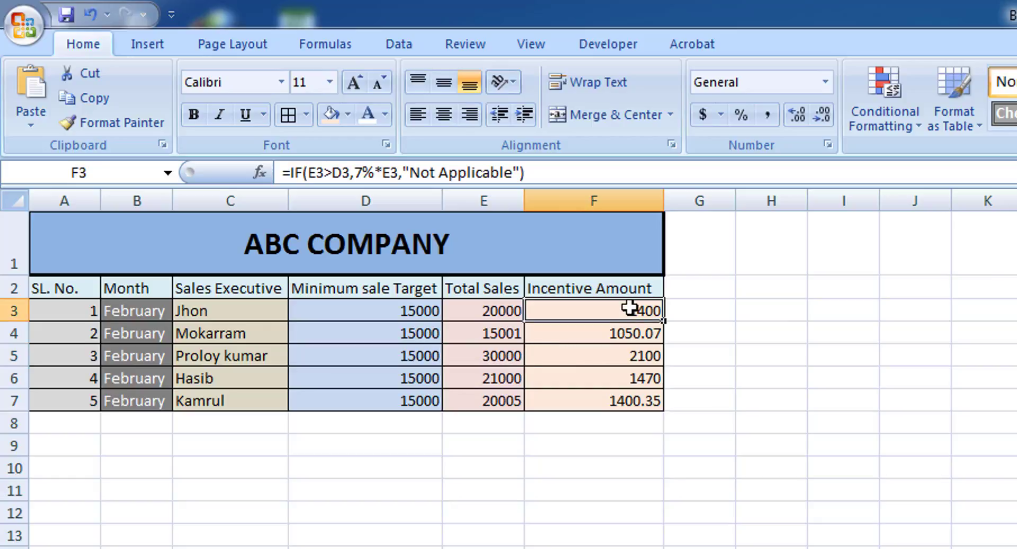
{"action": "left_click", "coordinate": [638, 332]}
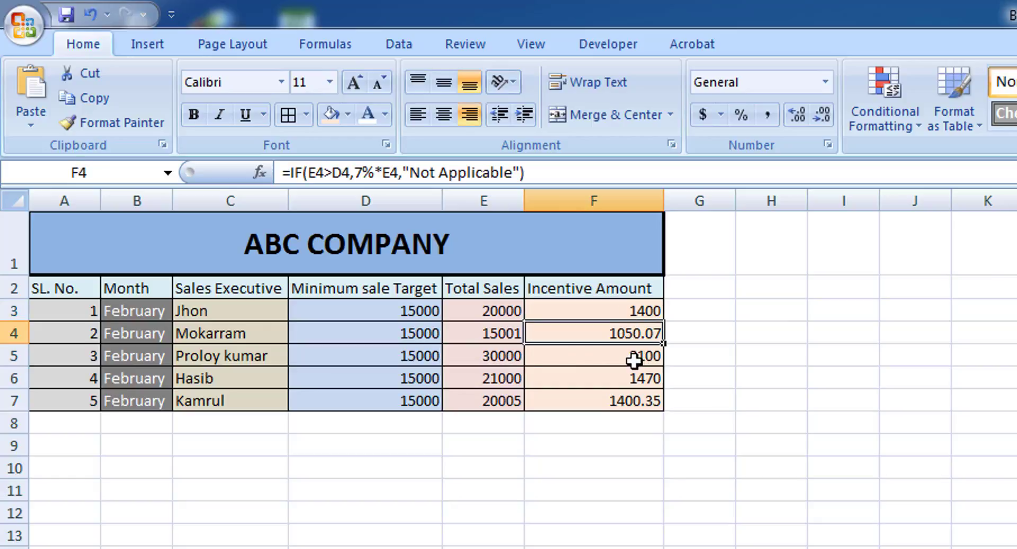
{"action": "left_click", "coordinate": [635, 357]}
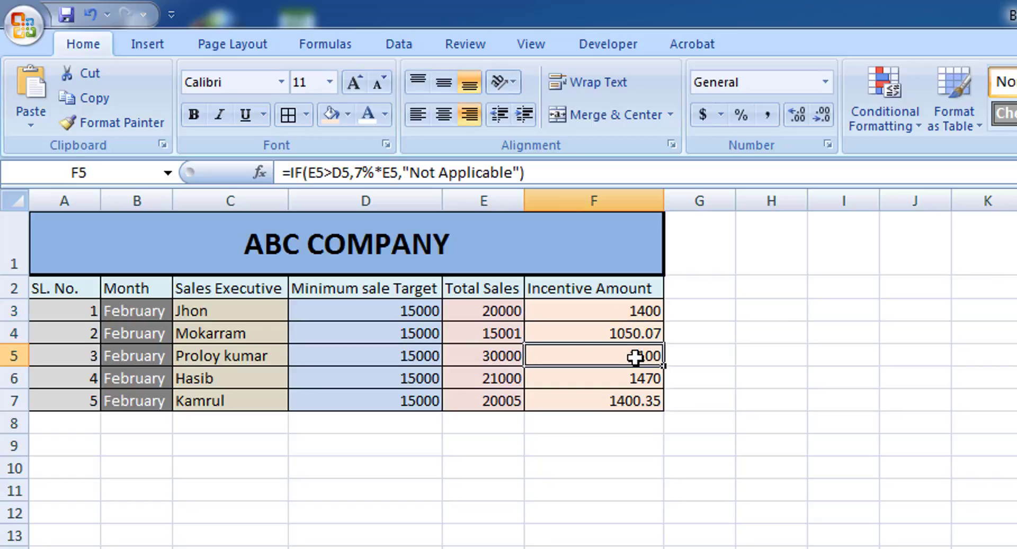
{"action": "left_click", "coordinate": [632, 384]}
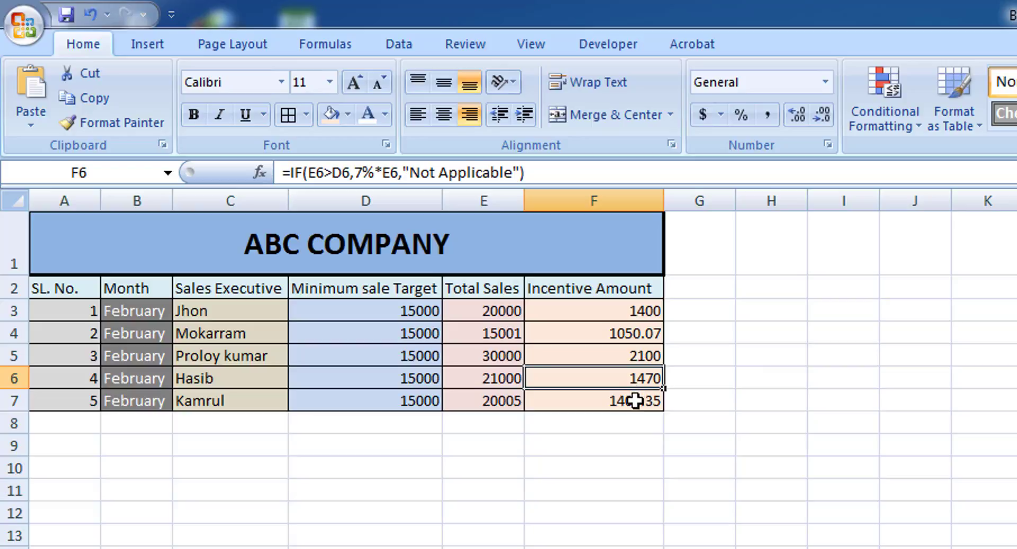
{"action": "left_click", "coordinate": [635, 401]}
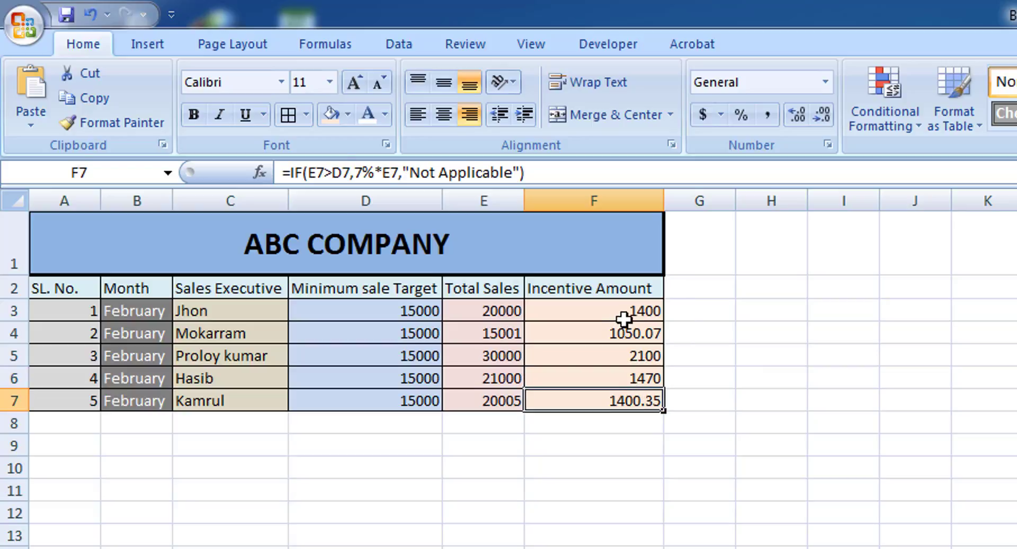